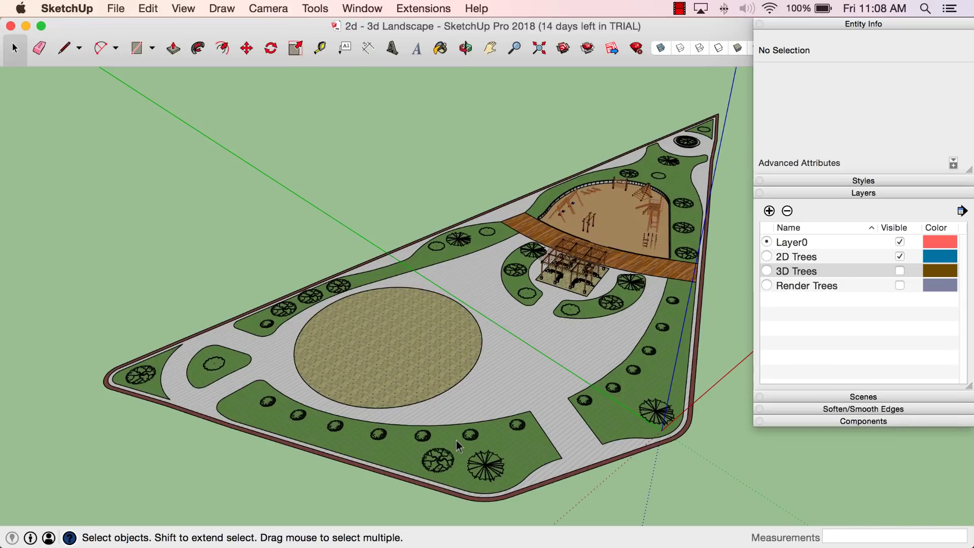
Step: Examine the overall layout of the park model and its 2D tree symbols from several viewing angles
{"action": "left_click", "coordinate": [459, 370]}
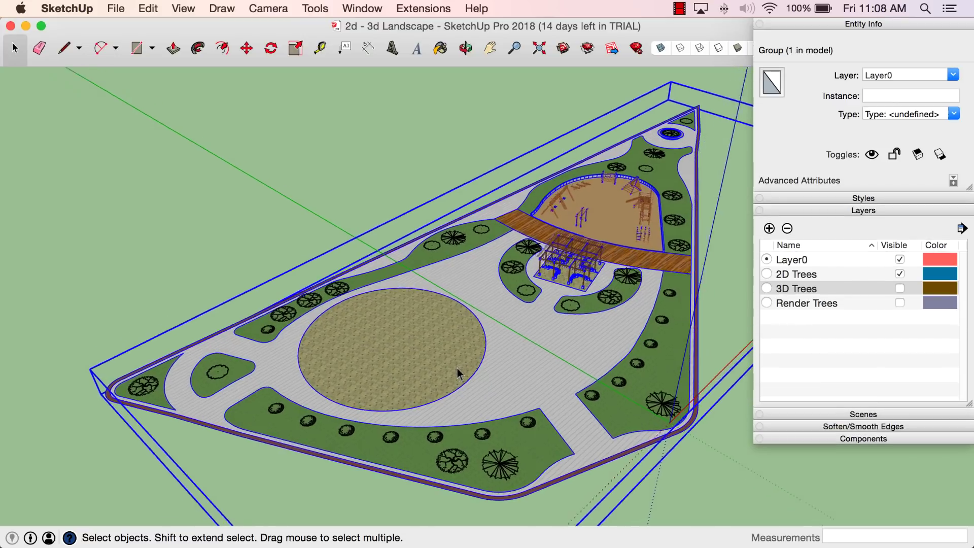
{"action": "left_click", "coordinate": [732, 447]}
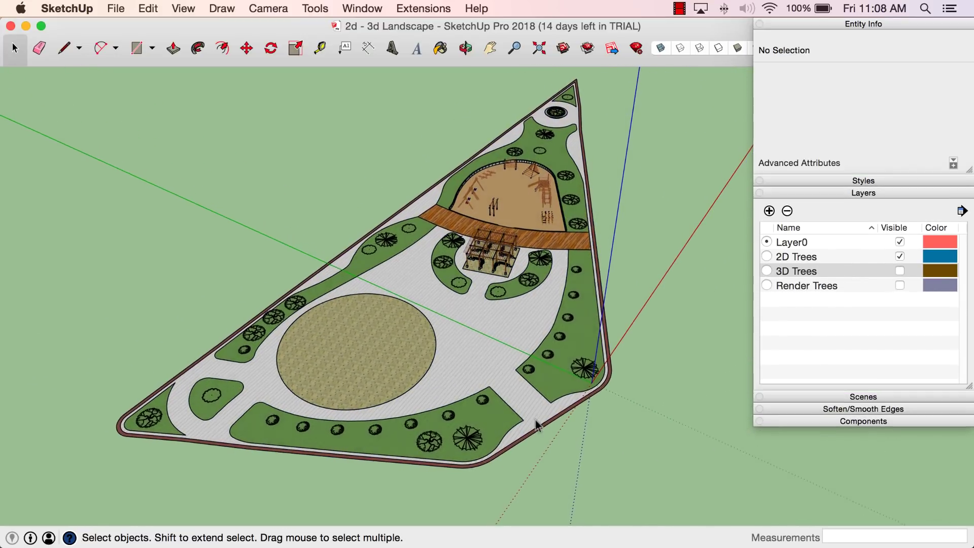
{"action": "middle_click_drag", "start_coordinate": [534, 419], "coordinate": [513, 396]}
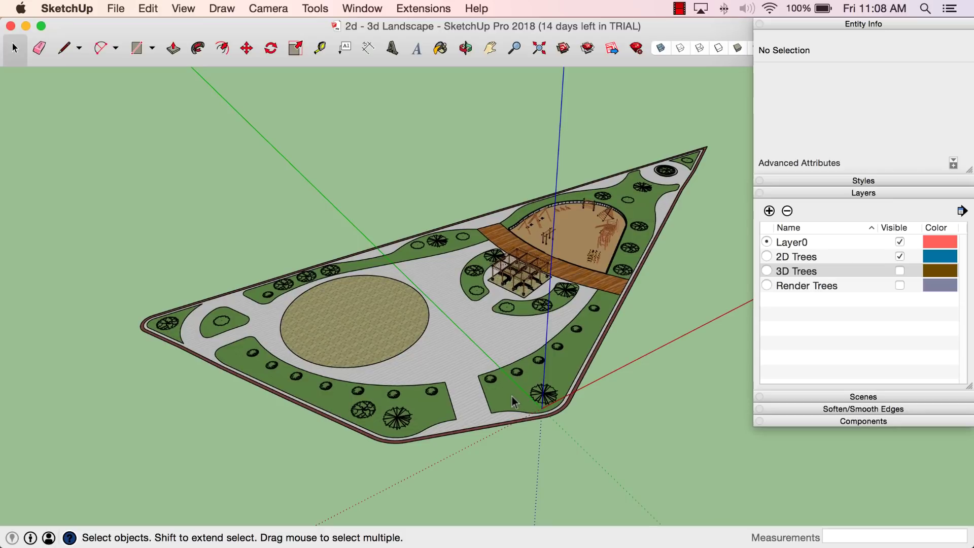
{"action": "scroll", "coordinate": [513, 397], "scroll_direction": "up", "scroll_amount": 1}
{"action": "middle_click_drag", "start_coordinate": [512, 397], "coordinate": [513, 399]}
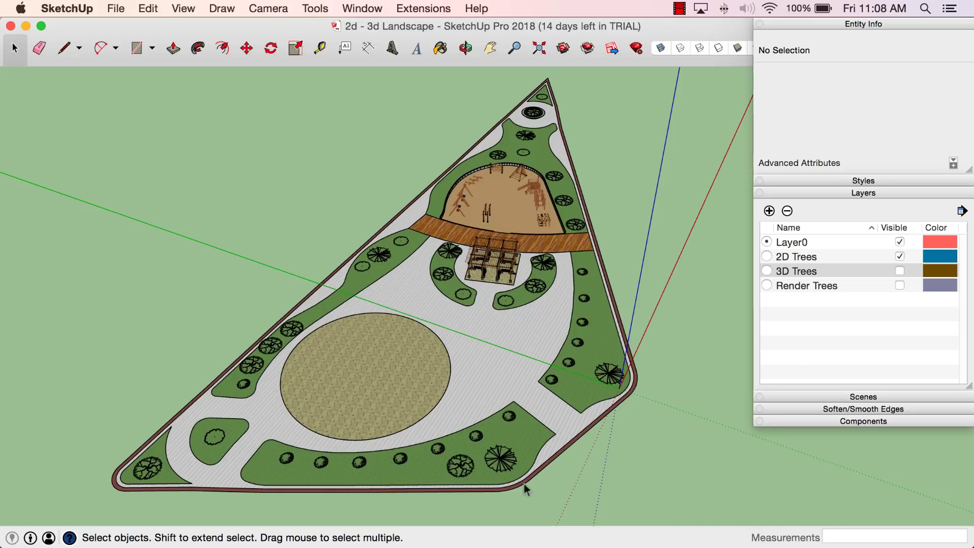
{"action": "middle_click_drag", "start_coordinate": [558, 456], "coordinate": [613, 448]}
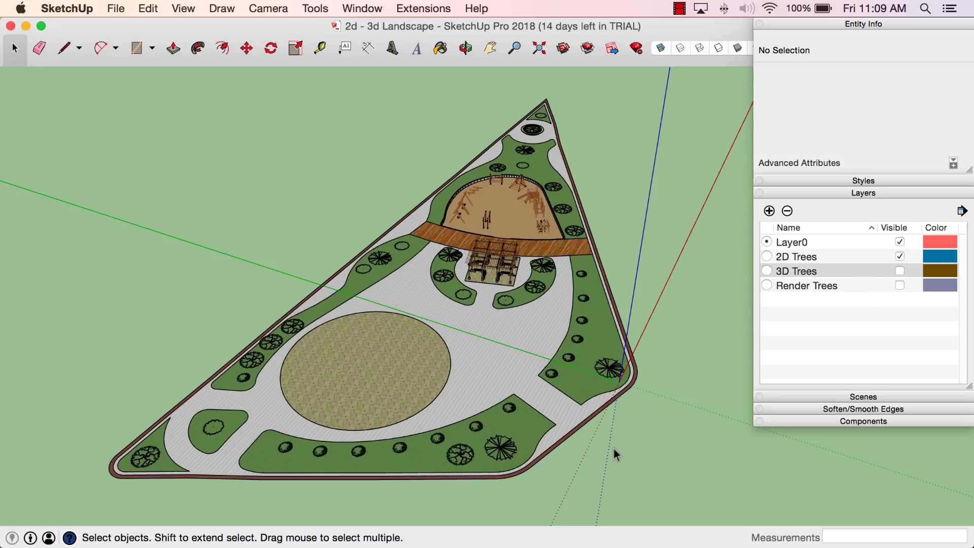
{"action": "middle_click_drag", "start_coordinate": [613, 448], "coordinate": [395, 219]}
{"action": "middle_click_drag", "start_coordinate": [378, 472], "coordinate": [375, 467]}
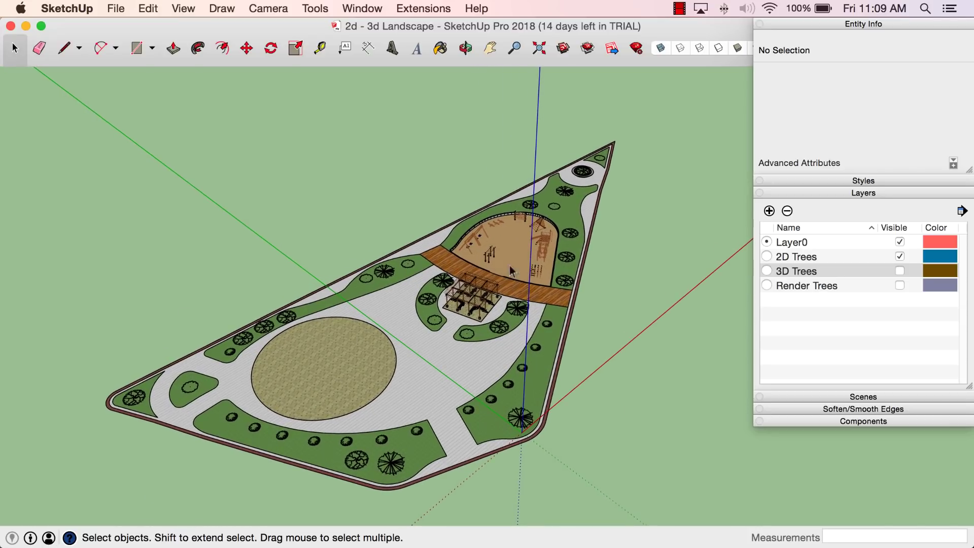
Step: Inspect the entity information of the Tree 3 component in the front planting bed, then clear the selection
{"action": "left_click", "coordinate": [372, 362]}
{"action": "left_click", "coordinate": [206, 208]}
{"action": "left_click", "coordinate": [386, 464]}
{"action": "left_click", "coordinate": [357, 461]}
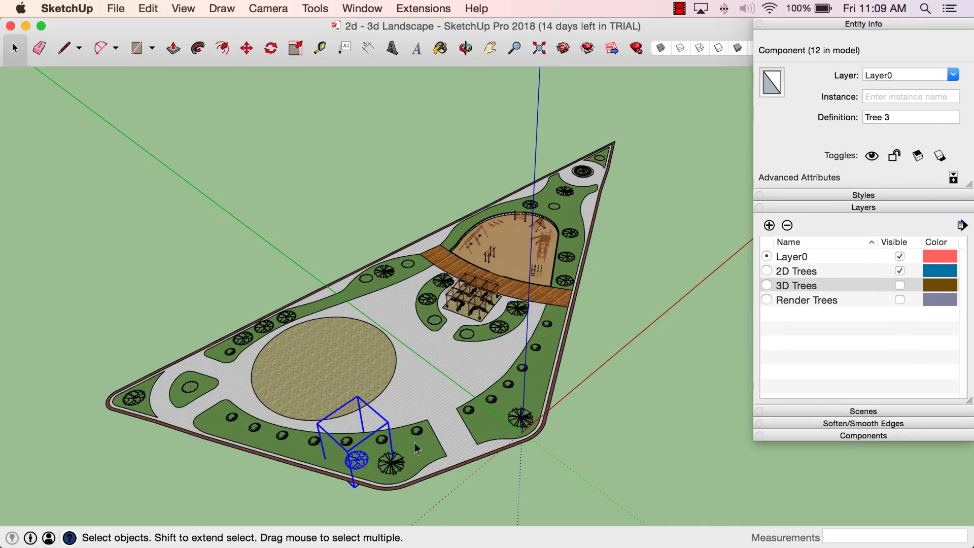
{"action": "left_click", "coordinate": [561, 522]}
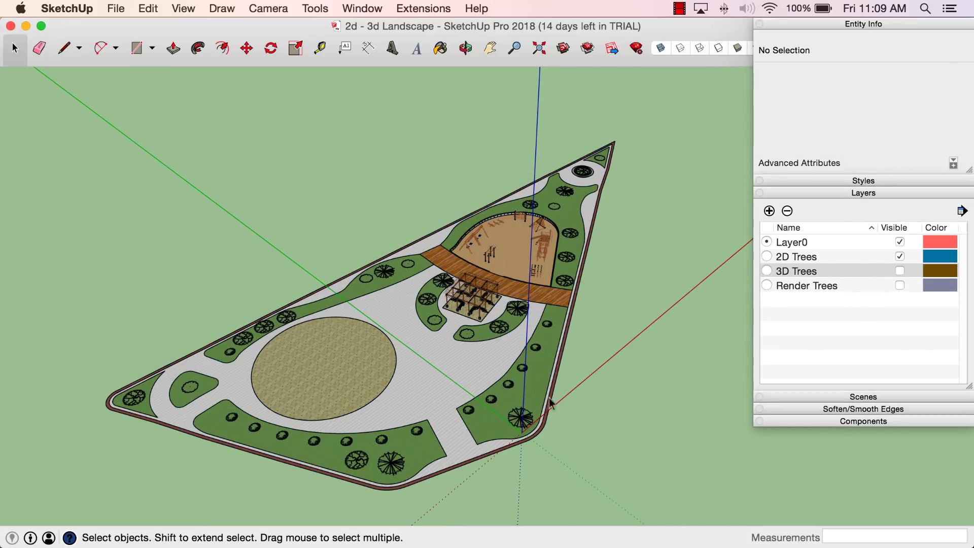
Step: Hide the 2D Trees layer and show the 3D Trees layer across the park model
{"action": "middle_click_drag", "start_coordinate": [514, 431], "coordinate": [452, 487]}
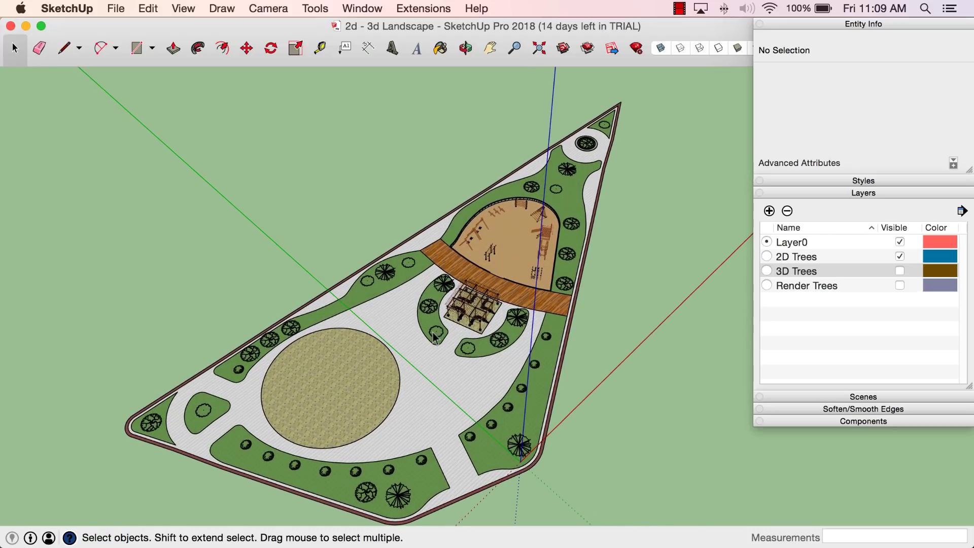
{"action": "middle_click_drag", "start_coordinate": [544, 346], "coordinate": [406, 475]}
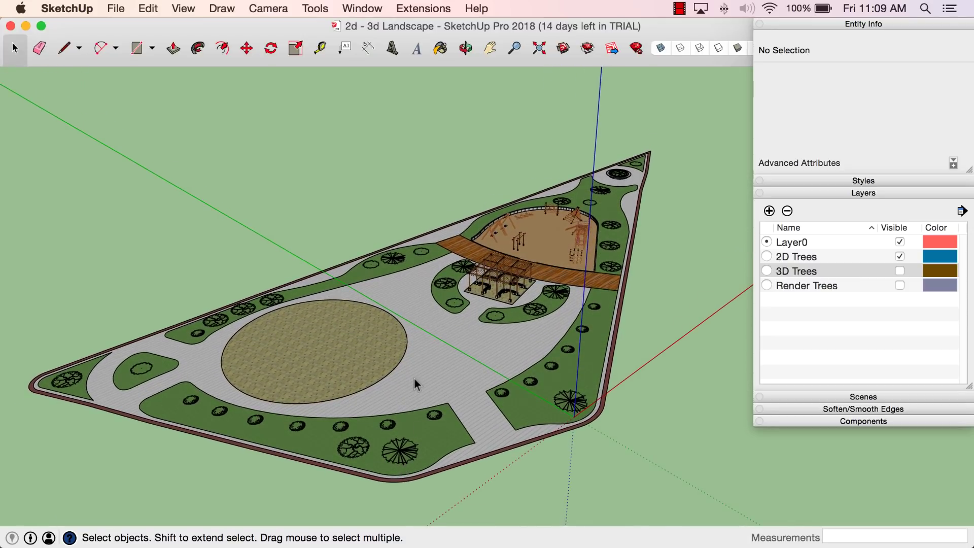
{"action": "left_click", "coordinate": [900, 256]}
{"action": "left_click", "coordinate": [900, 271]}
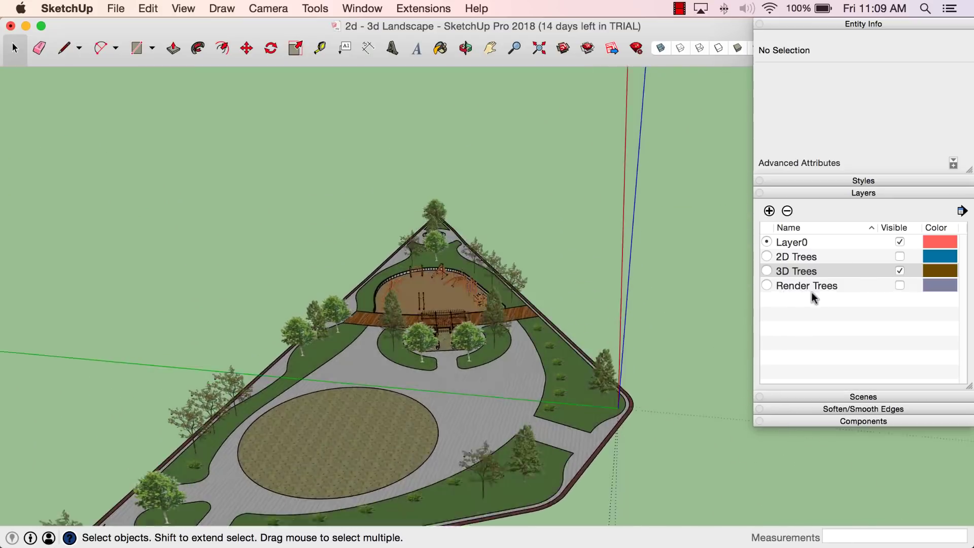
Step: Preview the park with Render Trees instead of 3D Trees, and return to showing only the 2D Trees layer
{"action": "left_click", "coordinate": [900, 272]}
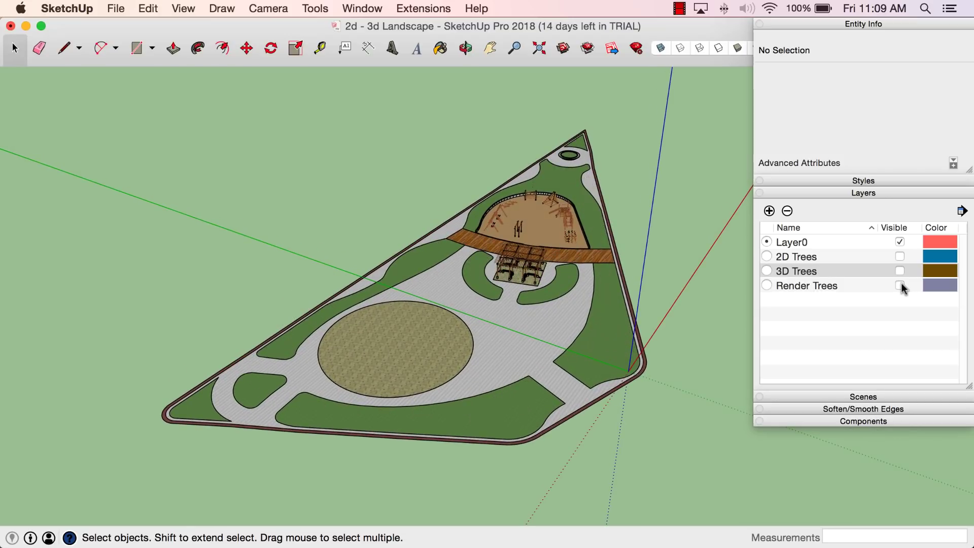
{"action": "left_click", "coordinate": [900, 285]}
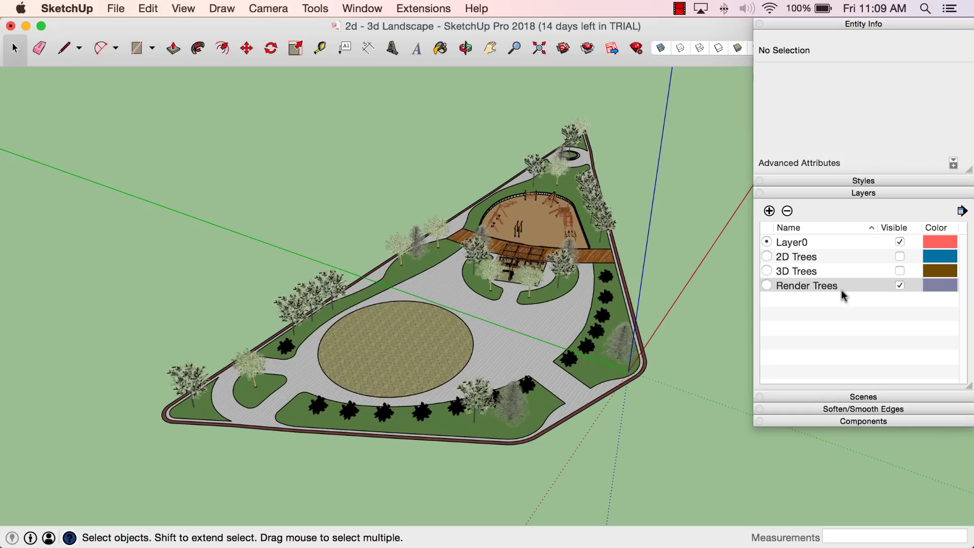
{"action": "left_click", "coordinate": [900, 284]}
{"action": "left_click", "coordinate": [900, 257]}
Step: Open the Tree 1 component in the small island bed for editing and inspect the layer of its 2D symbol group
{"action": "scroll", "coordinate": [533, 453], "scroll_direction": "up", "scroll_amount": 1}
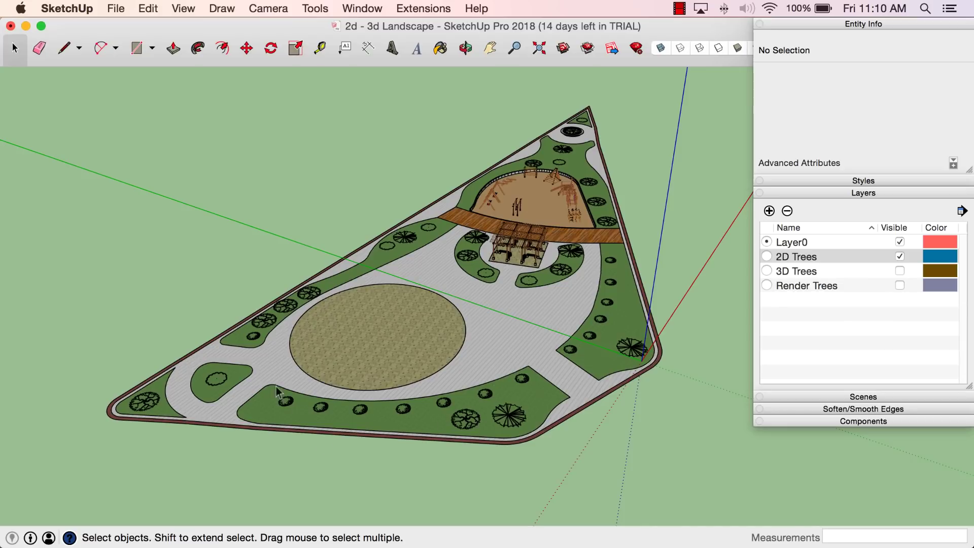
{"action": "scroll", "coordinate": [217, 392], "scroll_direction": "up", "scroll_amount": 10}
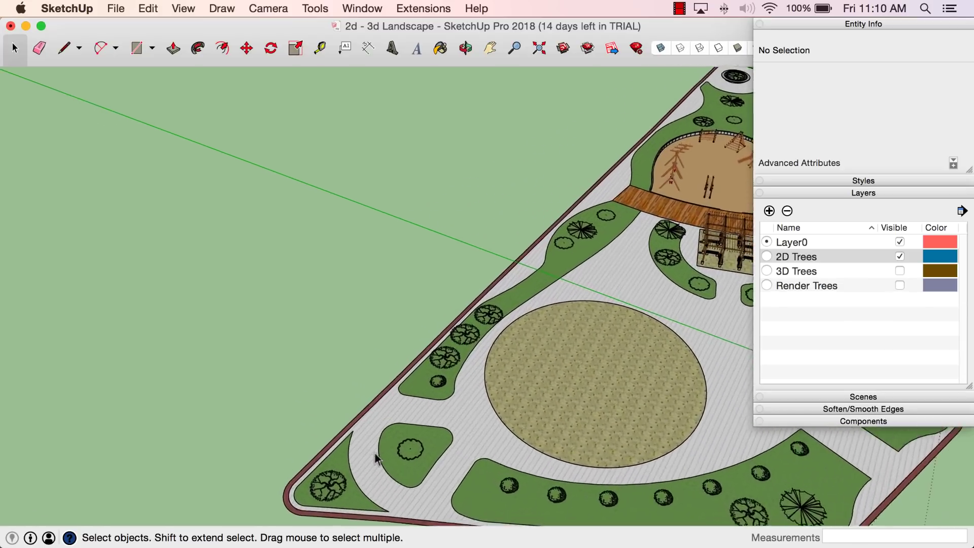
{"action": "scroll", "coordinate": [414, 486], "scroll_direction": "up", "scroll_amount": 3}
{"action": "middle_click_drag", "start_coordinate": [431, 505], "coordinate": [406, 463]}
{"action": "left_click", "coordinate": [391, 435]}
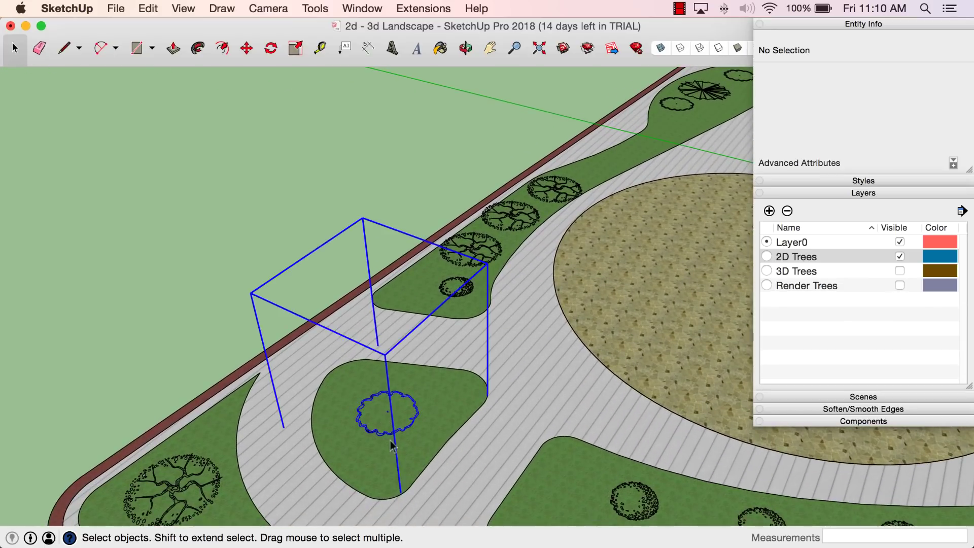
{"action": "double_click", "coordinate": [389, 412]}
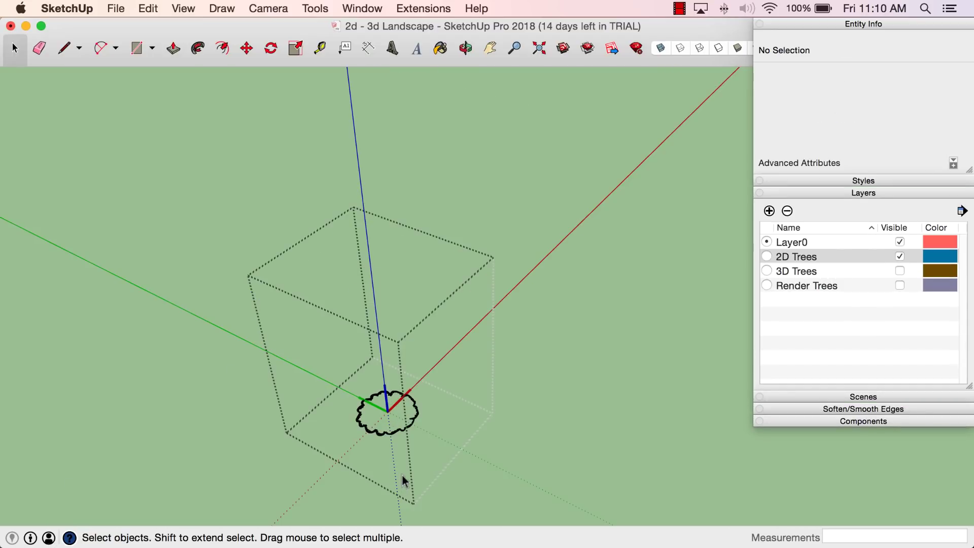
{"action": "scroll", "coordinate": [403, 476], "scroll_direction": "up", "scroll_amount": 3}
{"action": "scroll", "coordinate": [386, 431], "scroll_direction": "up", "scroll_amount": 3}
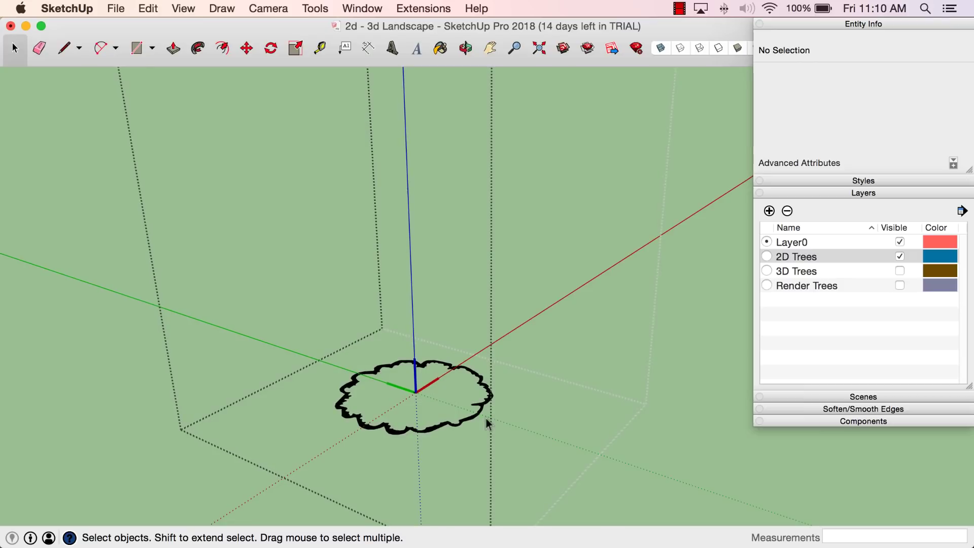
{"action": "left_click", "coordinate": [391, 368]}
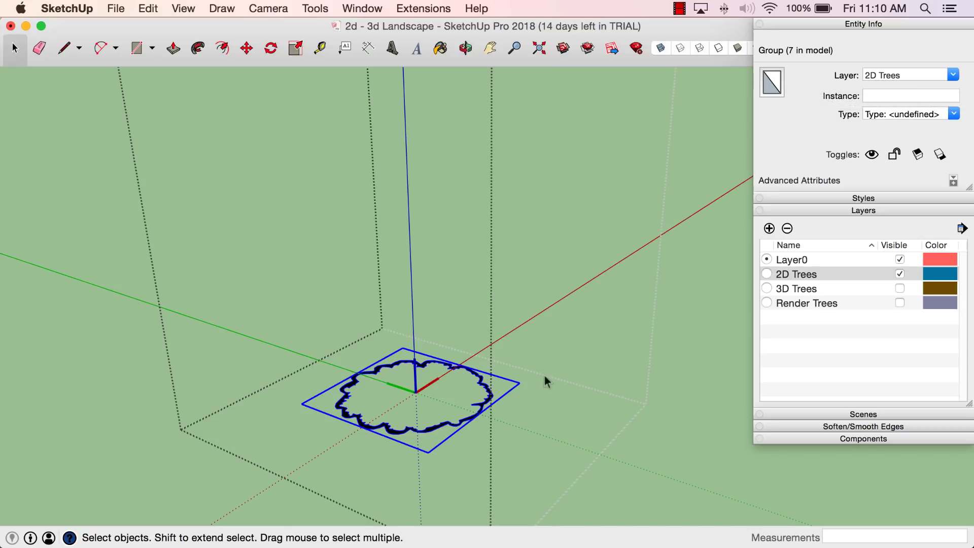
Step: Toggle the 2D Trees layer off and back on to check its effect on the symbol inside the component
{"action": "left_click", "coordinate": [901, 273]}
{"action": "left_click", "coordinate": [901, 273]}
{"action": "left_click", "coordinate": [900, 271]}
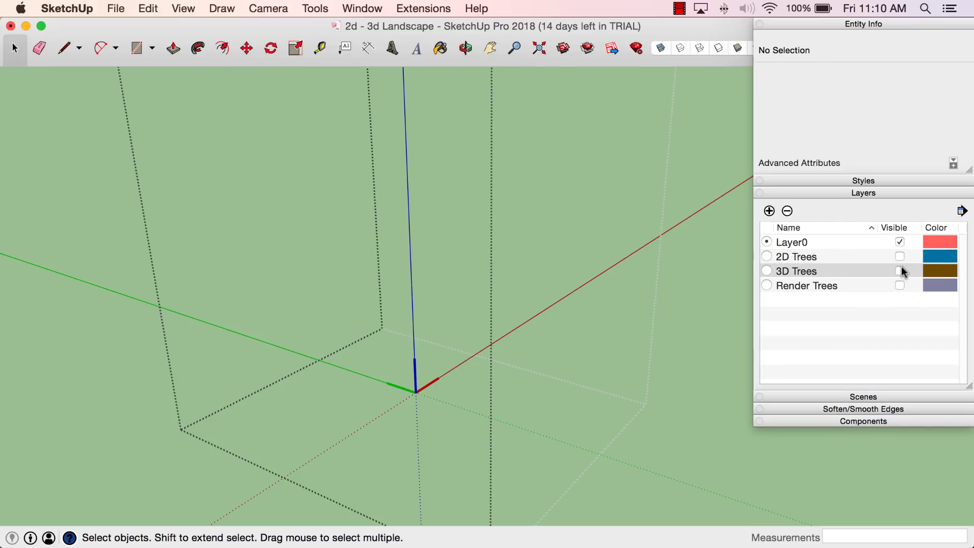
{"action": "left_click", "coordinate": [900, 256]}
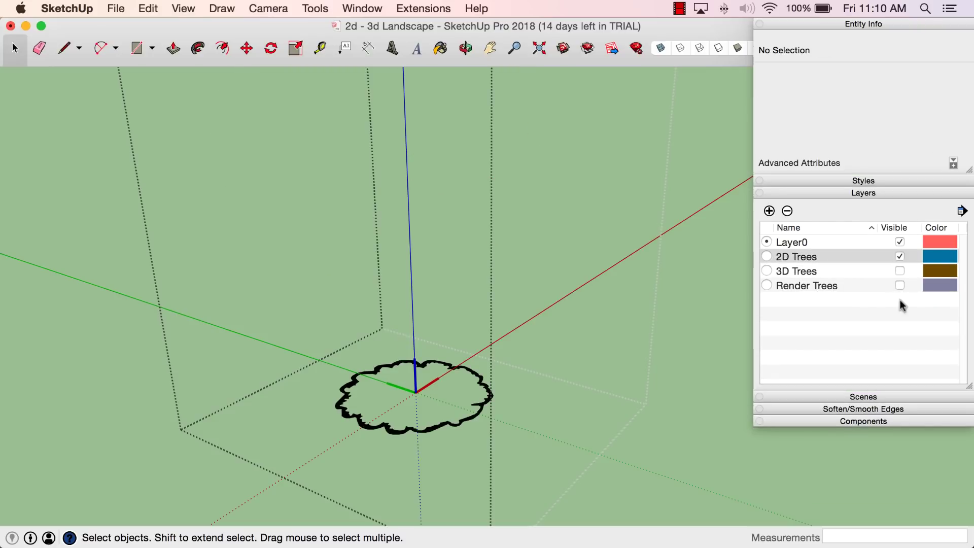
Step: Show the 3D Trees layer and inspect the face-me tree inside the Tree 1 component from several angles
{"action": "left_click", "coordinate": [900, 271]}
{"action": "scroll", "coordinate": [460, 372], "scroll_direction": "down", "scroll_amount": 5}
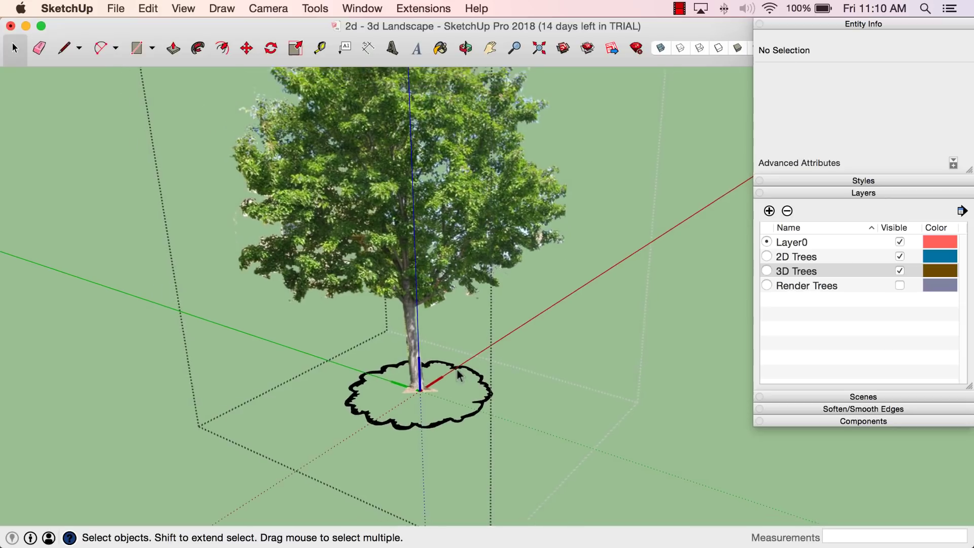
{"action": "scroll", "coordinate": [460, 289], "scroll_direction": "up", "scroll_amount": 3}
{"action": "left_click", "coordinate": [458, 300]}
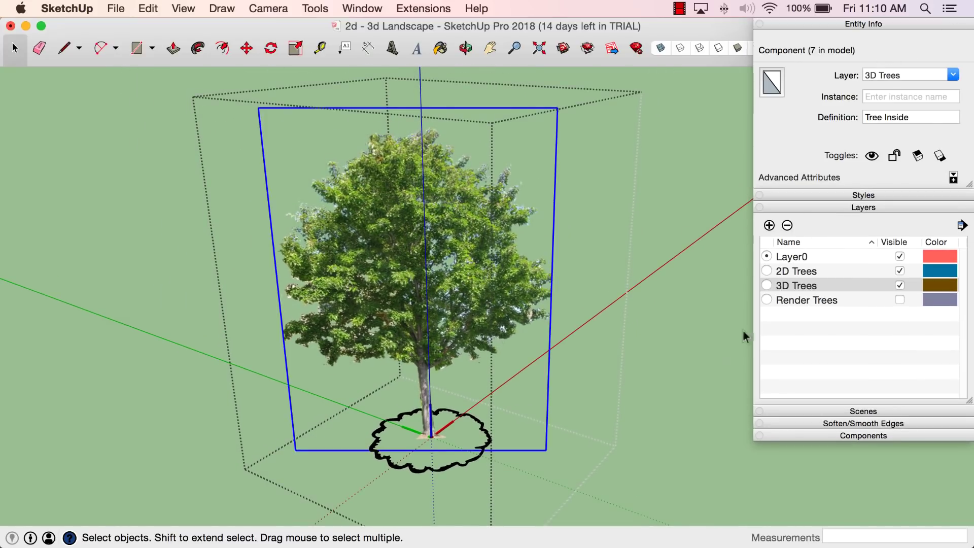
{"action": "middle_click_drag", "start_coordinate": [743, 331], "coordinate": [544, 353]}
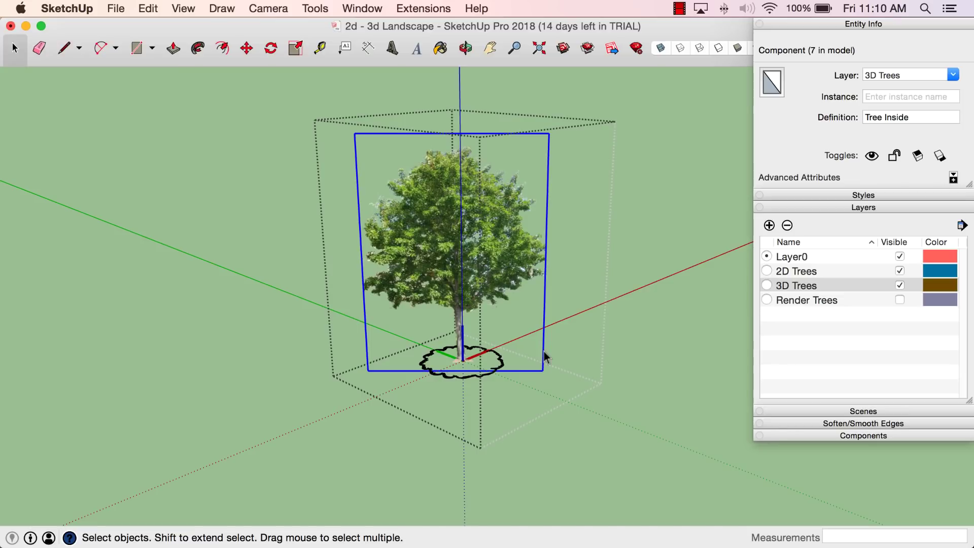
{"action": "middle_click_drag", "start_coordinate": [397, 339], "coordinate": [618, 333]}
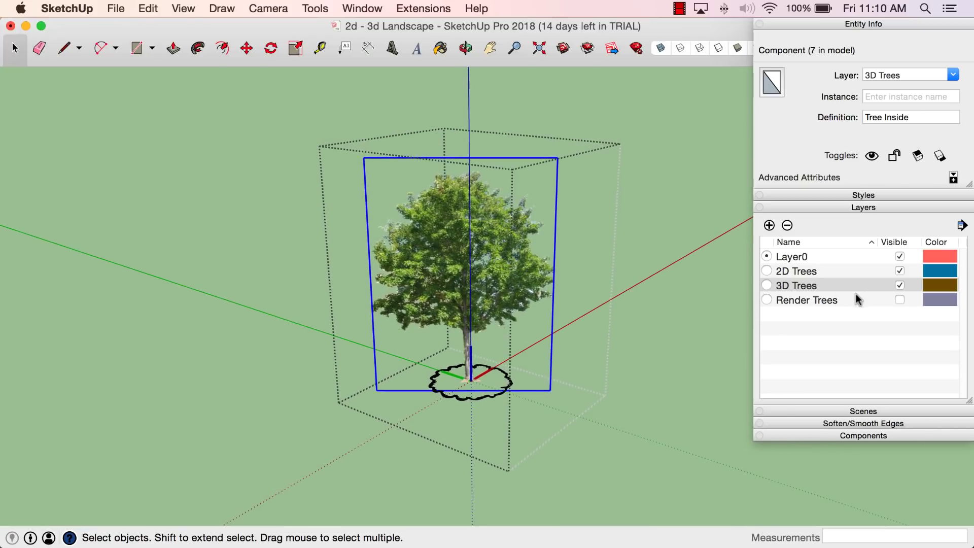
Step: Swap the 3D Trees layer for Render Trees and inspect the detailed tree inside the component from several angles
{"action": "left_click", "coordinate": [900, 286]}
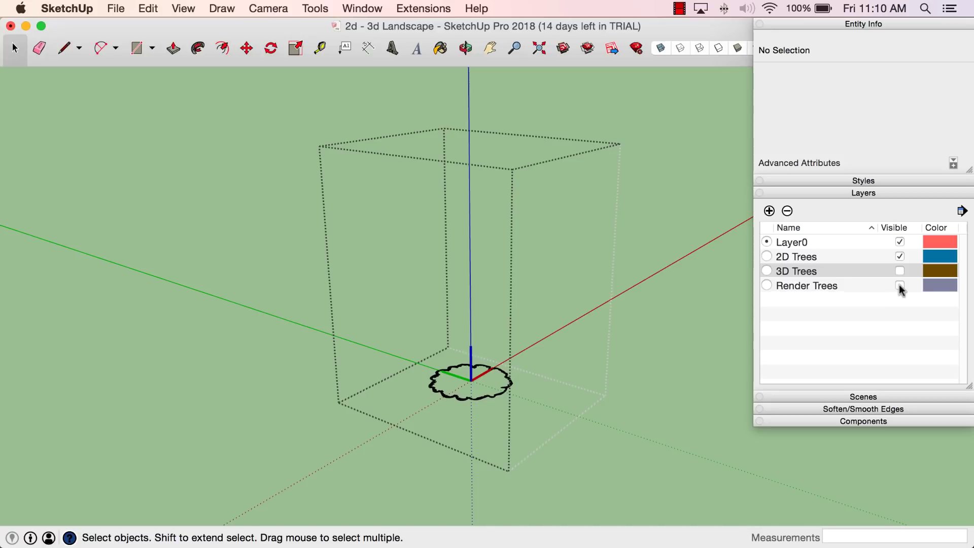
{"action": "left_click", "coordinate": [900, 286]}
{"action": "left_click", "coordinate": [435, 268]}
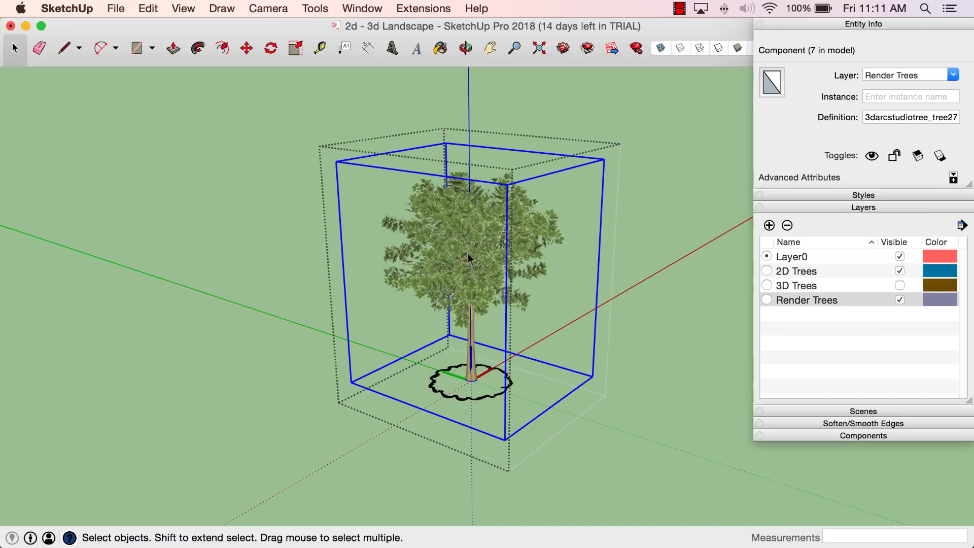
{"action": "middle_click_drag", "start_coordinate": [446, 265], "coordinate": [618, 308]}
{"action": "scroll", "coordinate": [476, 312], "scroll_direction": "up", "scroll_amount": 4}
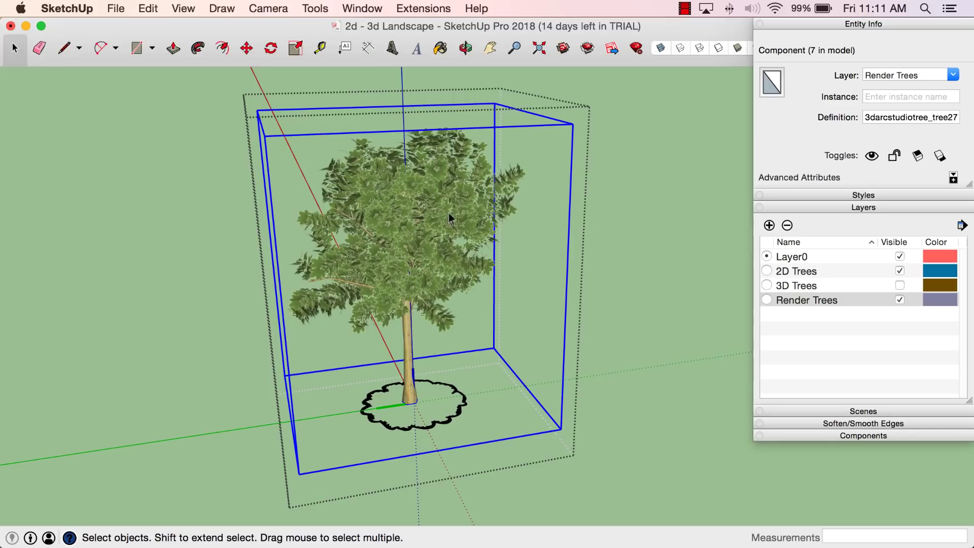
{"action": "middle_click_drag", "start_coordinate": [330, 265], "coordinate": [633, 294]}
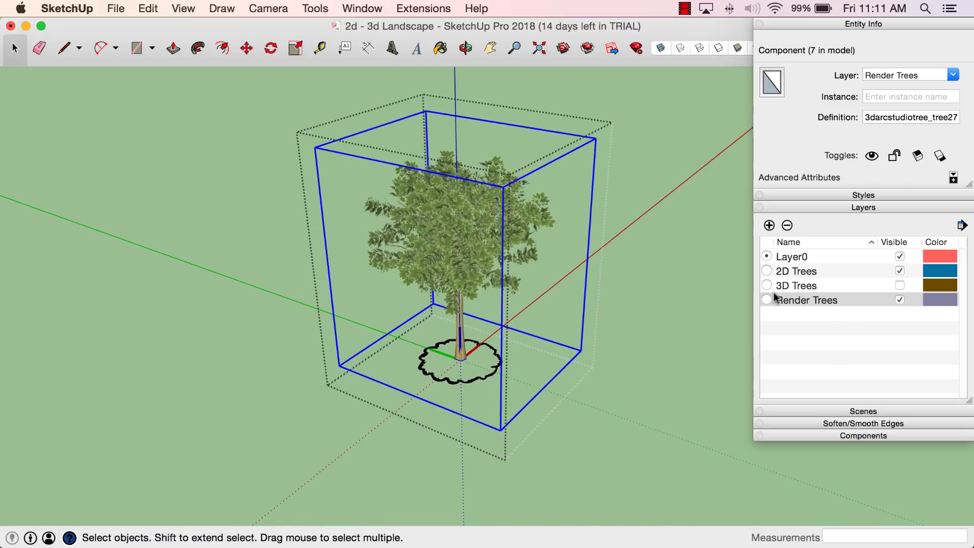
{"action": "middle_click_drag", "start_coordinate": [529, 249], "coordinate": [399, 228]}
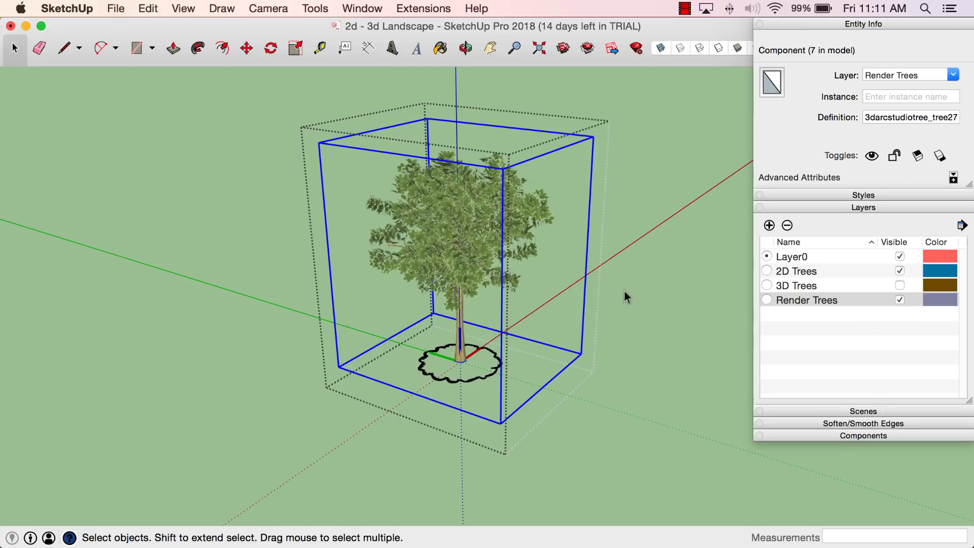
Step: Hide the Render Trees layer and exit the Tree 1 component to return to the whole park
{"action": "left_click", "coordinate": [900, 300]}
{"action": "left_click", "coordinate": [164, 252]}
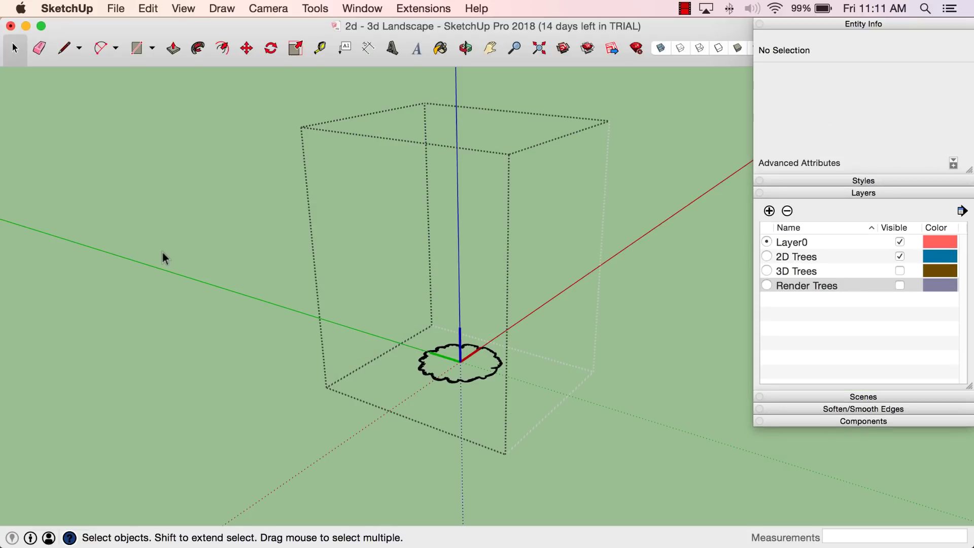
{"action": "left_click", "coordinate": [163, 252]}
{"action": "scroll", "coordinate": [163, 253], "scroll_direction": "down", "scroll_amount": 5}
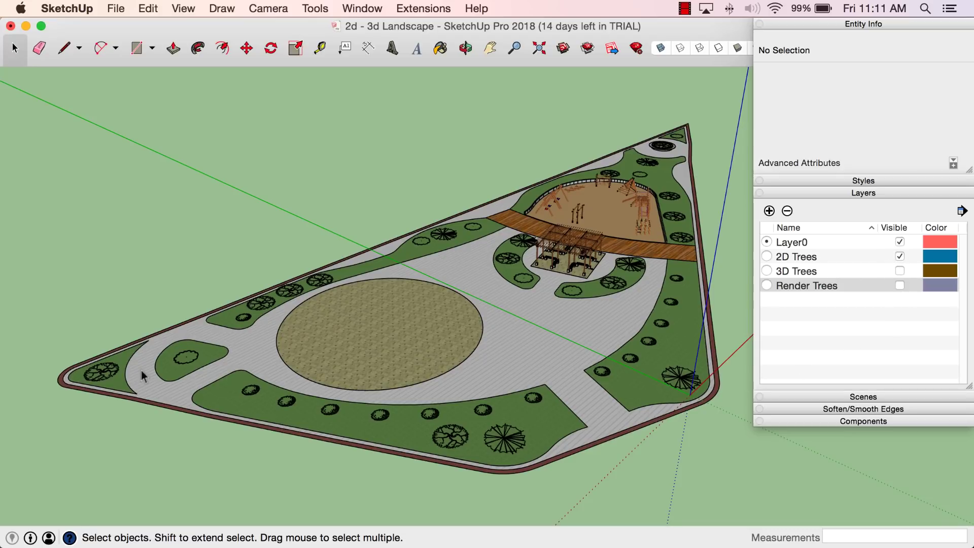
Step: Show only the 3D Trees layer for a low perspective view, and switch back to 2D Trees for a plan view
{"action": "left_click", "coordinate": [900, 255]}
{"action": "left_click", "coordinate": [900, 271]}
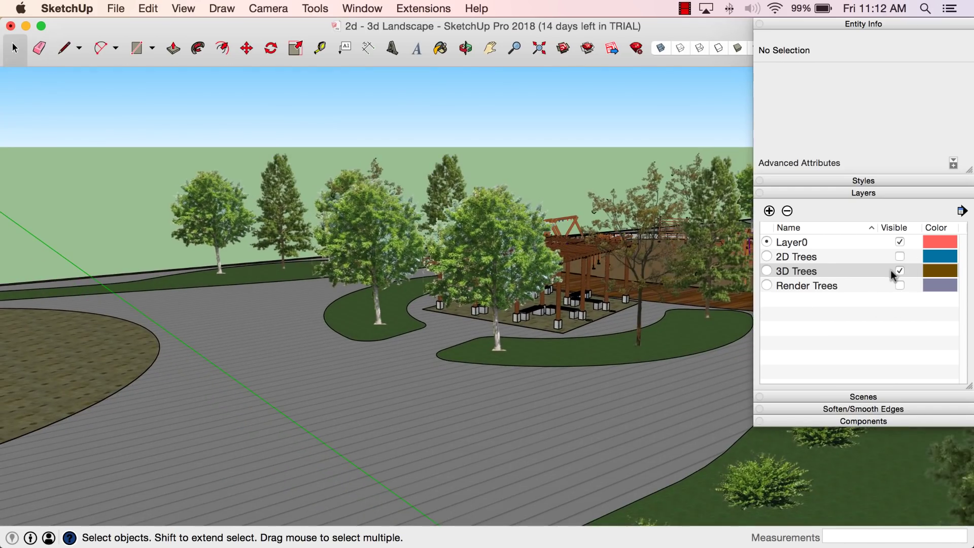
{"action": "left_click", "coordinate": [900, 270]}
{"action": "left_click", "coordinate": [900, 256]}
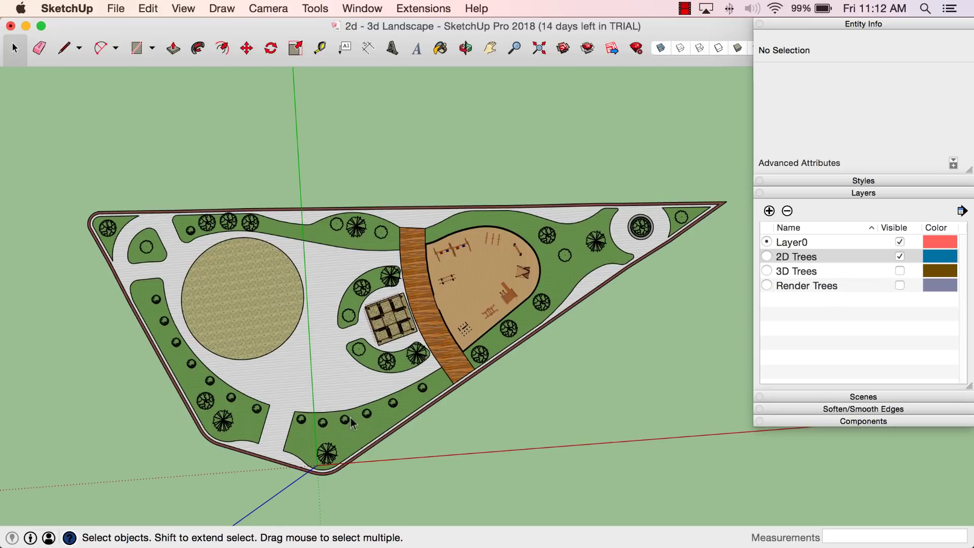
Step: Hide the 2D Trees layer and show the Render Trees layer for a close view of the pergola and playground
{"action": "left_click", "coordinate": [901, 256]}
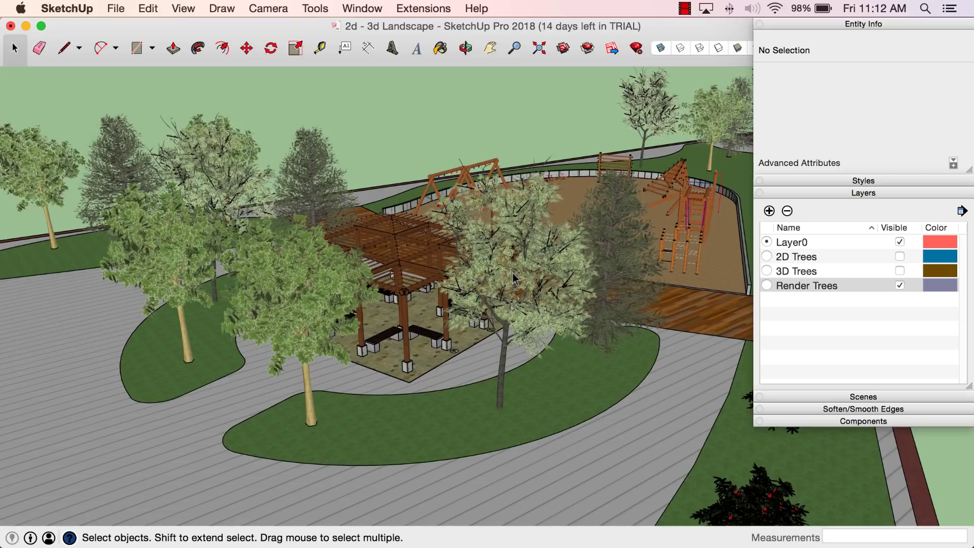
Step: Swap the Render Trees layer for 2D Trees, and copy the Tree 1 component about 28' 10" into the adjacent planting bed
{"action": "left_click", "coordinate": [900, 286]}
{"action": "left_click", "coordinate": [900, 256]}
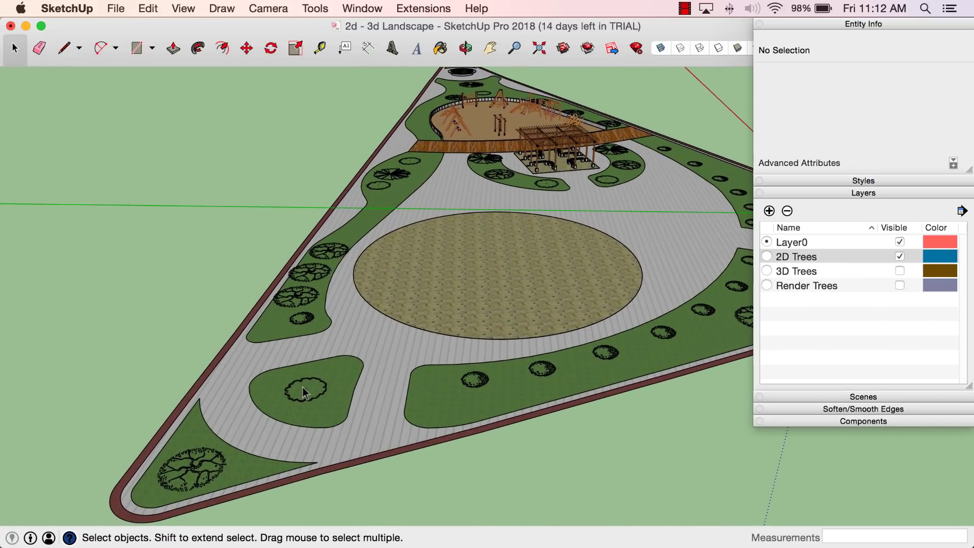
{"action": "left_click", "coordinate": [310, 401]}
{"action": "double_click", "coordinate": [315, 395]}
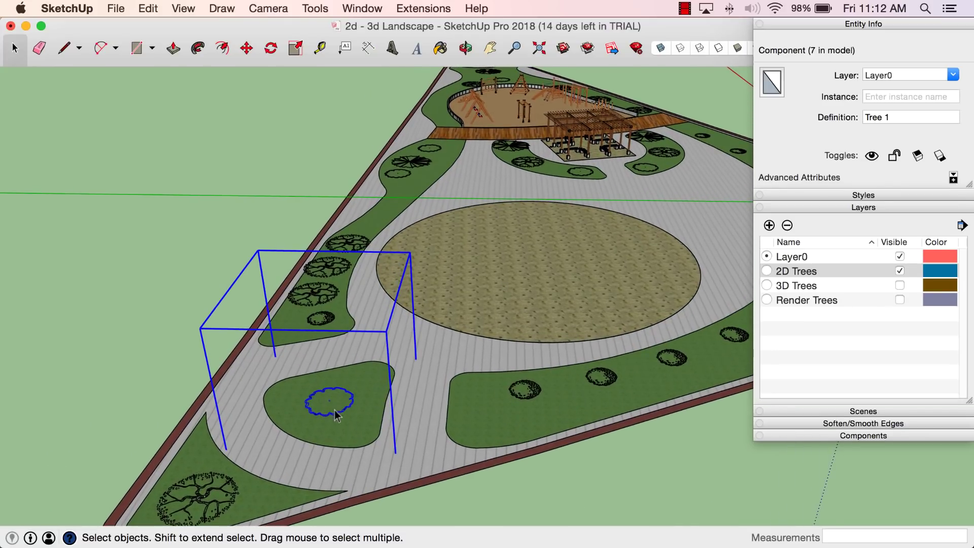
{"action": "key", "text": "m"}
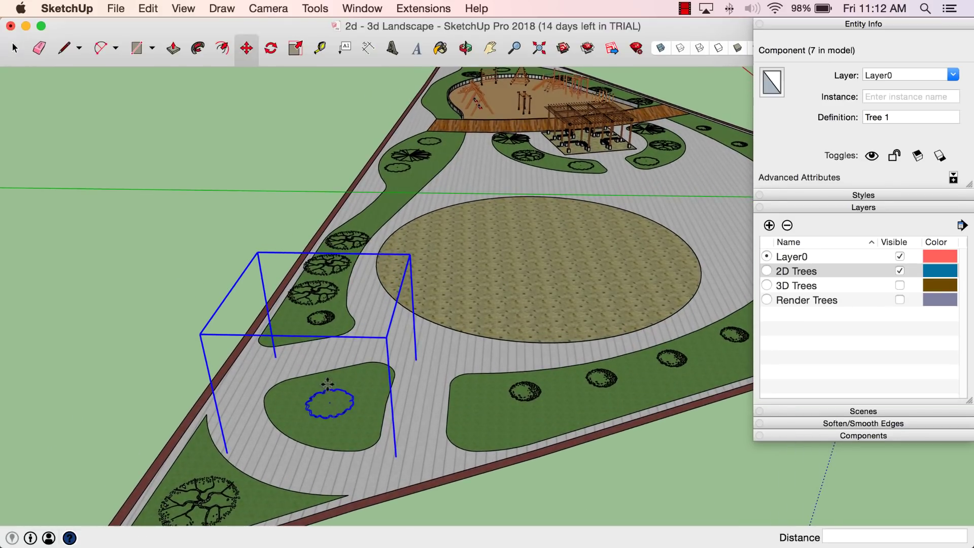
{"action": "left_click", "coordinate": [330, 401], "text": "alt"}
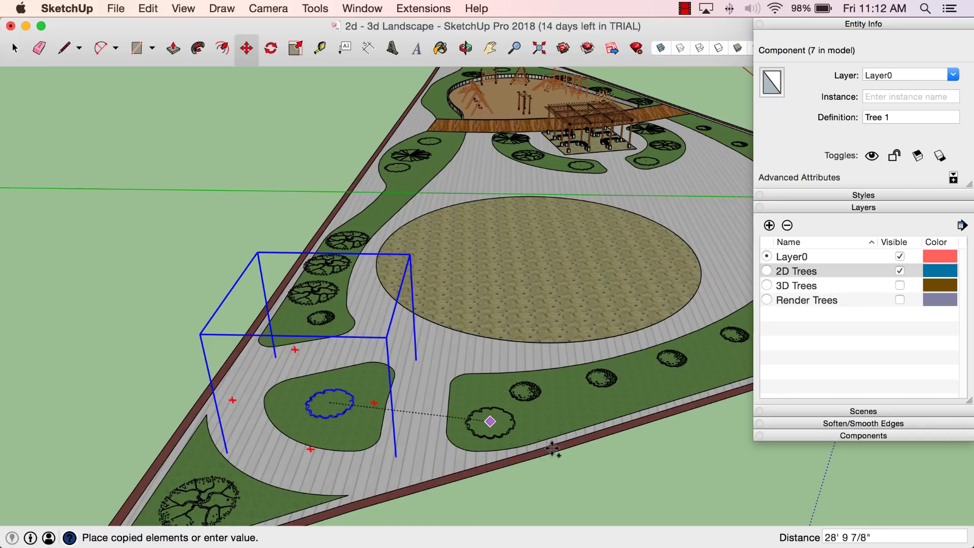
{"action": "left_click", "coordinate": [477, 430]}
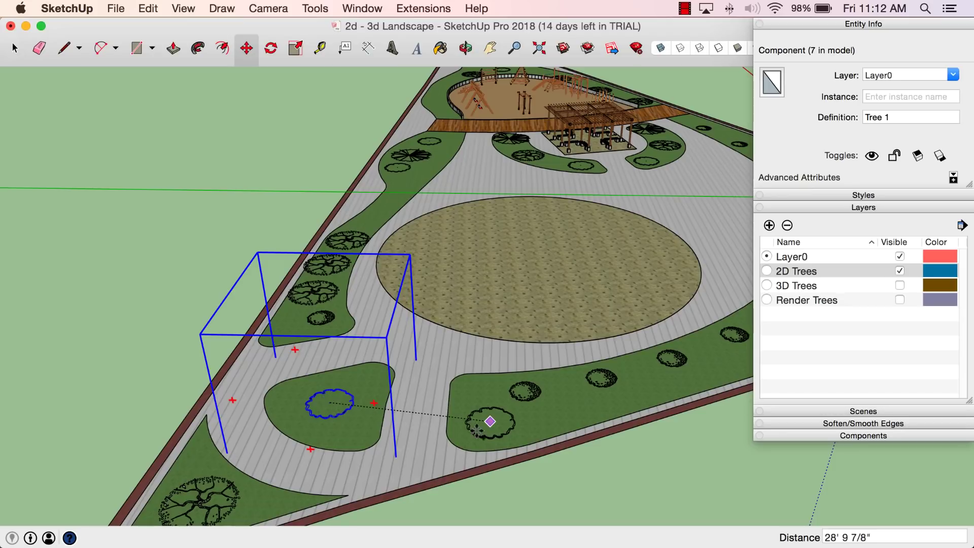
{"action": "left_click", "coordinate": [490, 421]}
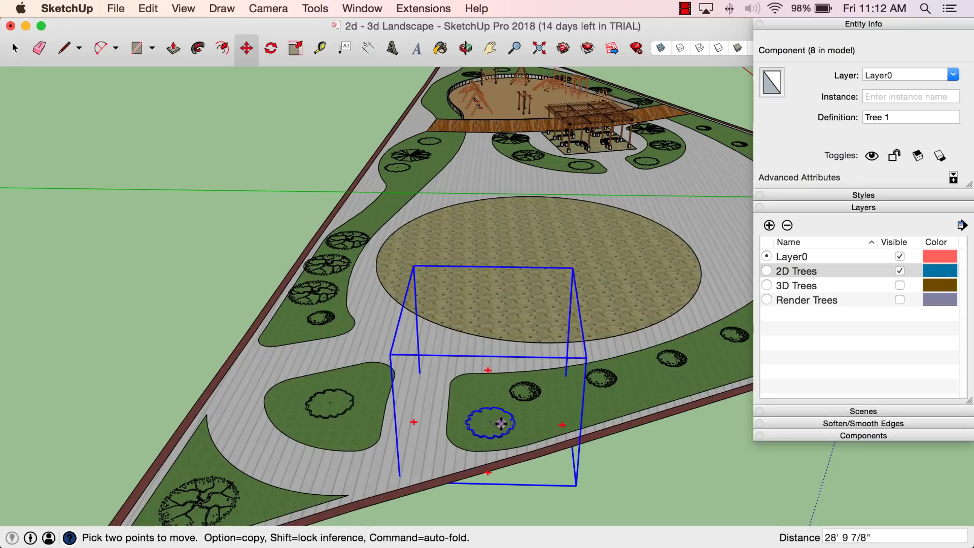
Step: Toggle the 3D Trees layer to check the copied tree, and leave it shown alongside 2D Trees with nothing selected
{"action": "left_click", "coordinate": [900, 285]}
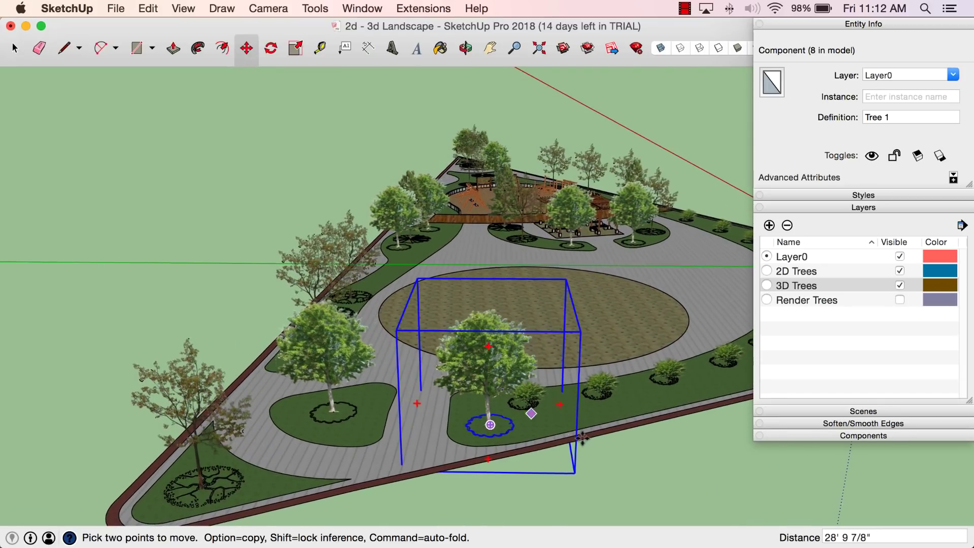
{"action": "left_click", "coordinate": [901, 286]}
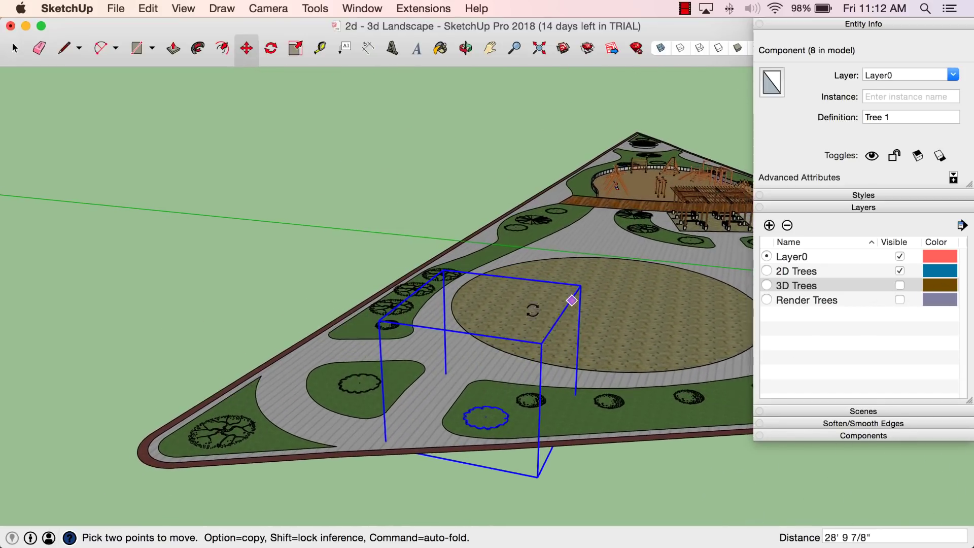
{"action": "key", "text": "space"}
{"action": "left_click", "coordinate": [542, 445]}
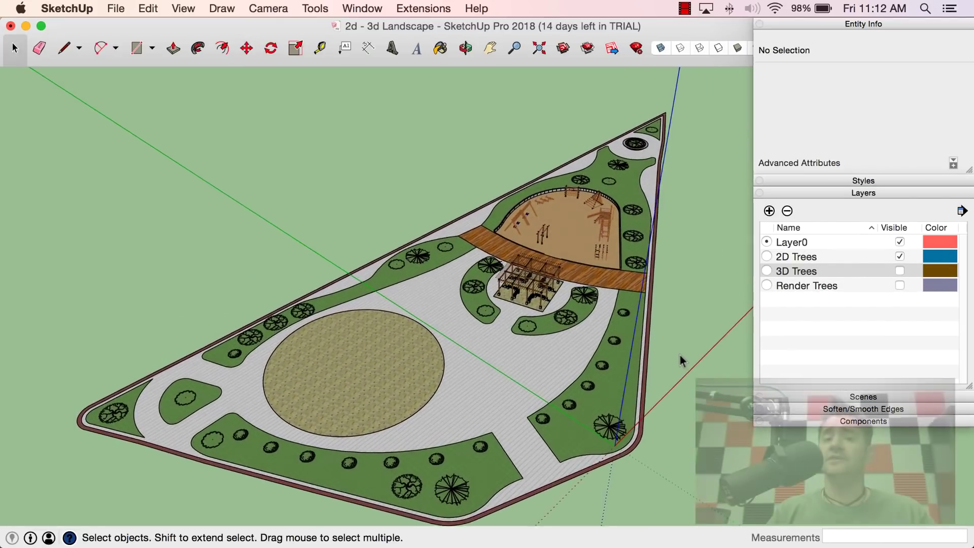
{"action": "left_click", "coordinate": [900, 271]}
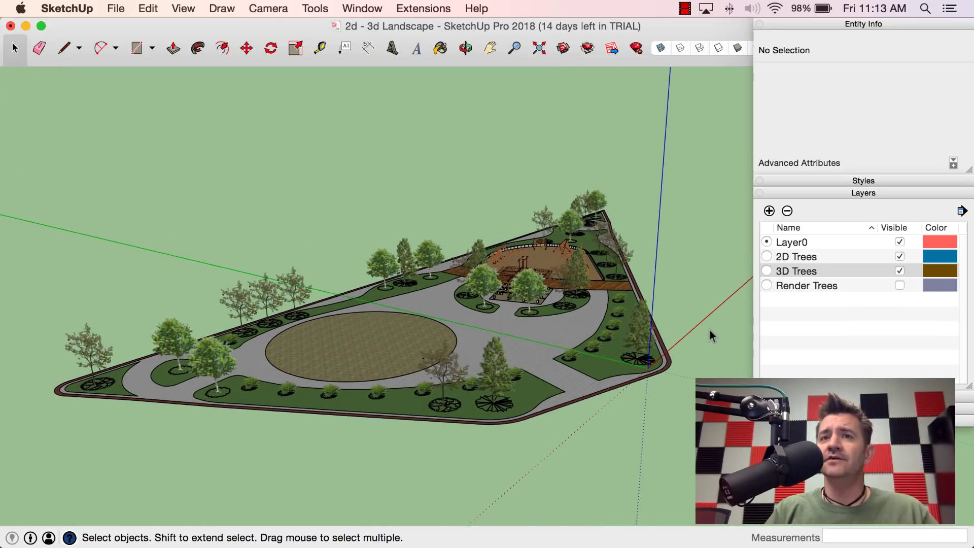